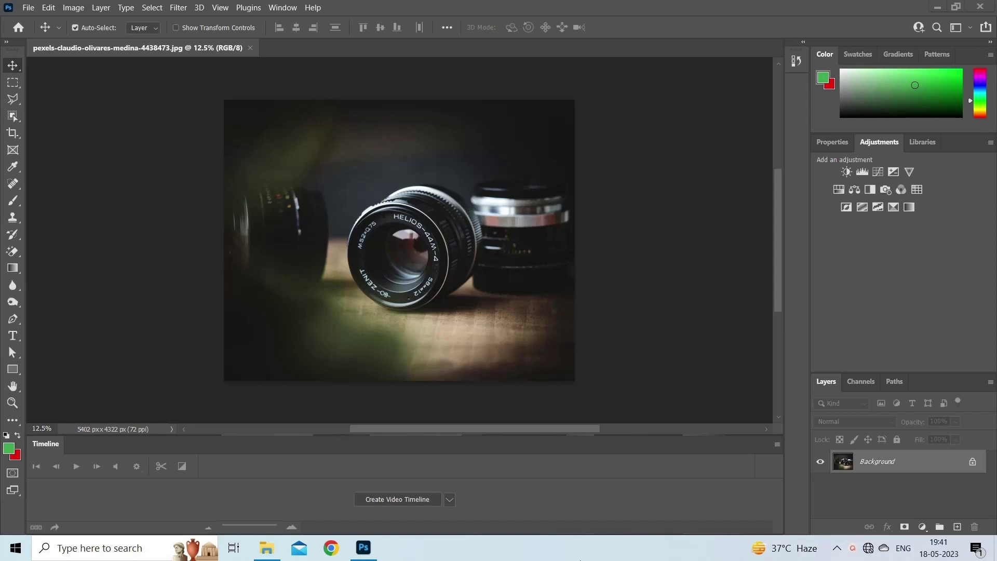
Resize the lens photo in Image Size to 5399 × 4320 pixels
{"action": "left_click", "coordinate": [91, 8]}
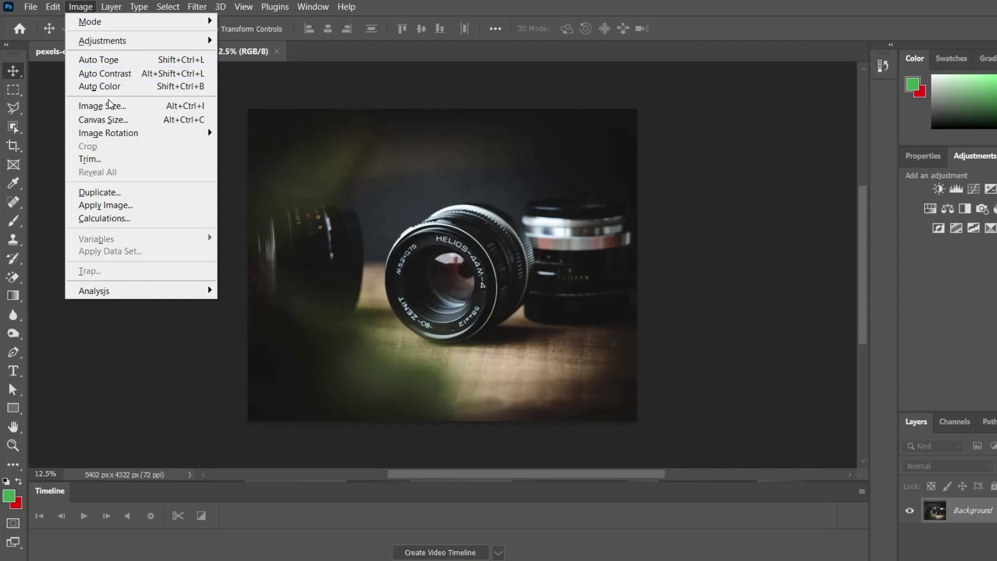
{"action": "left_click", "coordinate": [111, 106]}
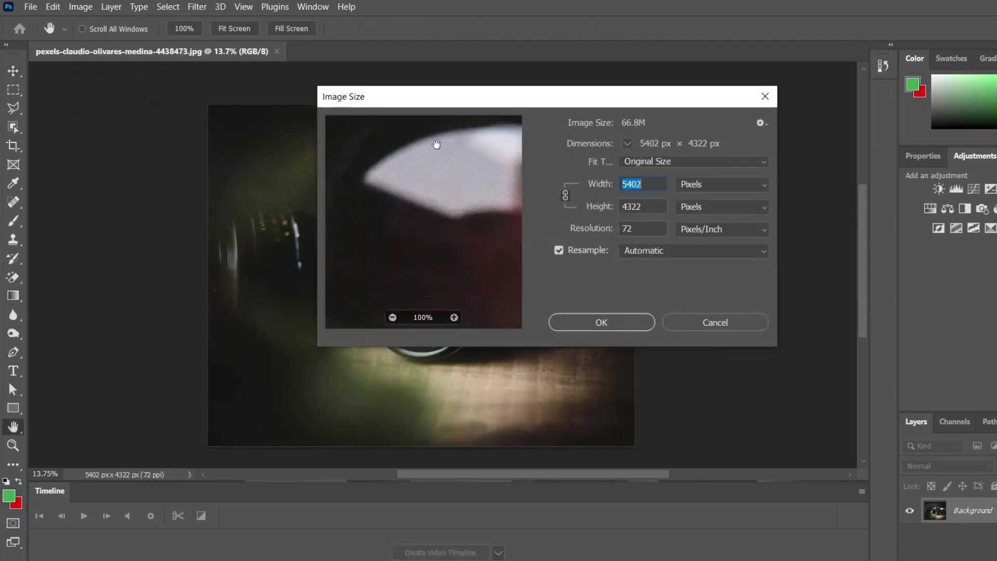
{"action": "key", "text": "Down"}
{"action": "key", "text": "Down"}
{"action": "key", "text": "Down"}
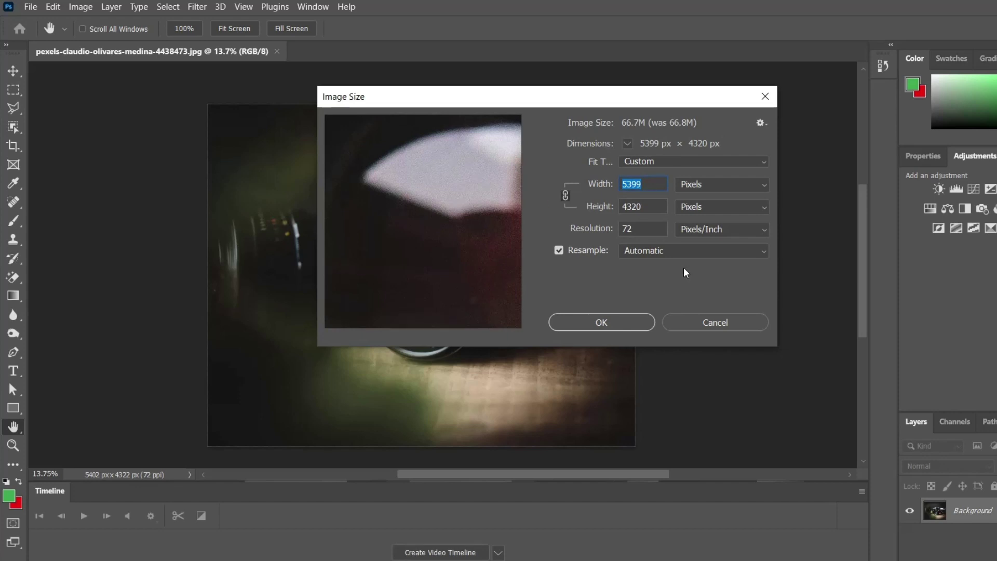
{"action": "left_click", "coordinate": [587, 322]}
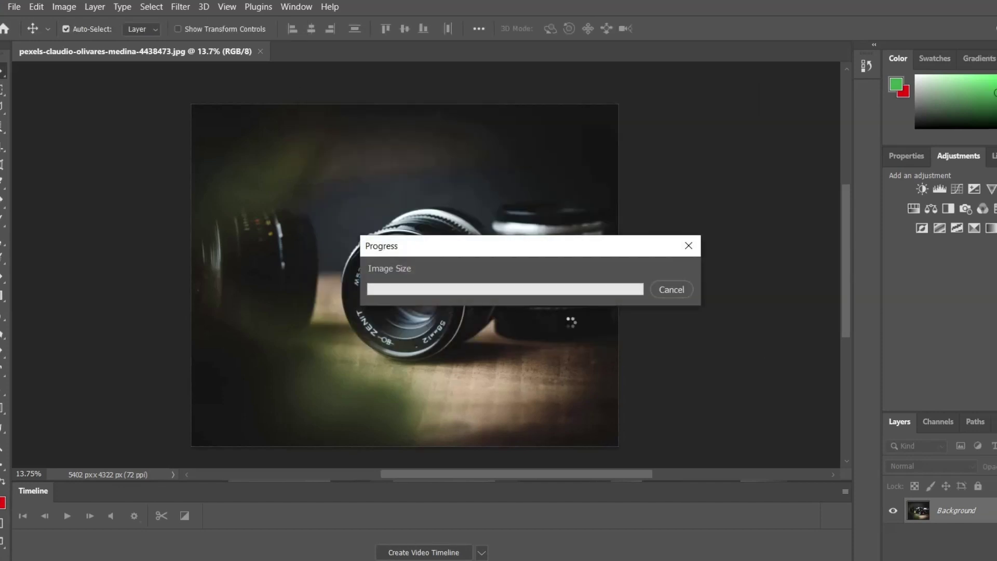
Fit the photo on screen and duplicate the Background layer into Layer 1
{"action": "key", "text": "ctrl+0"}
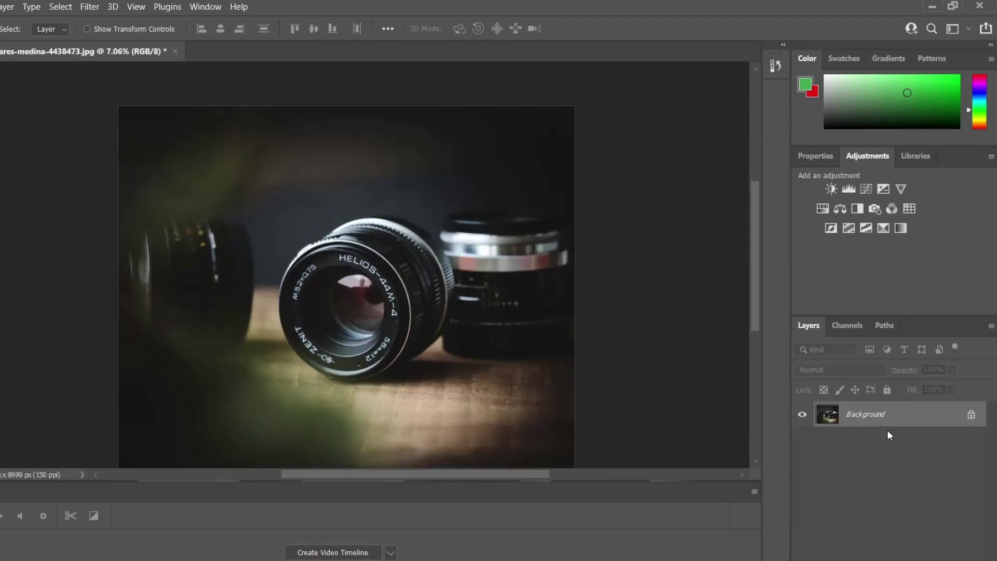
{"action": "key", "text": "ctrl+j"}
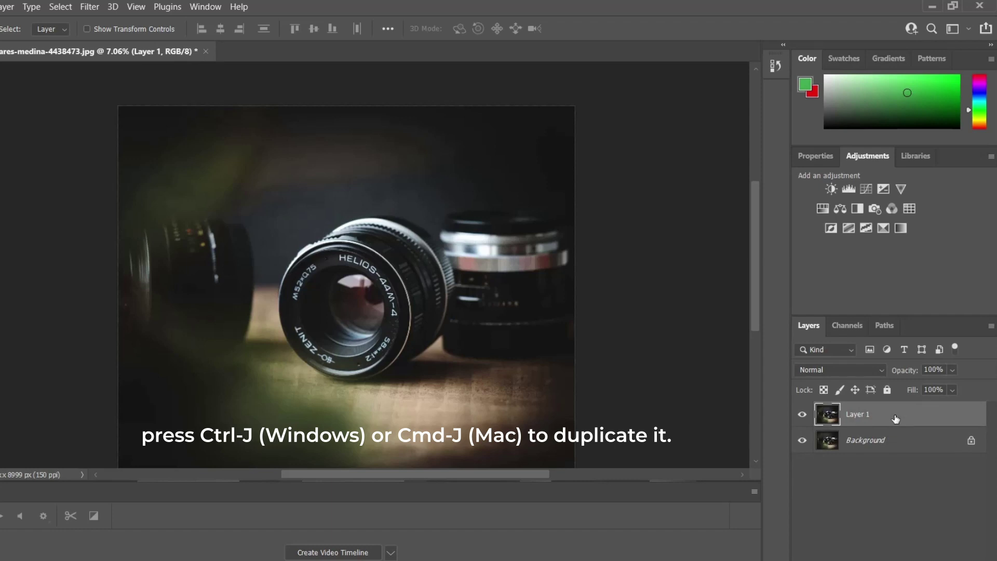
{"action": "left_click", "coordinate": [89, 7]}
Apply Surface Blur to Layer 1 with Radius 4 pixels and Threshold 64 levels
{"action": "mouse_move", "coordinate": [122, 180]}
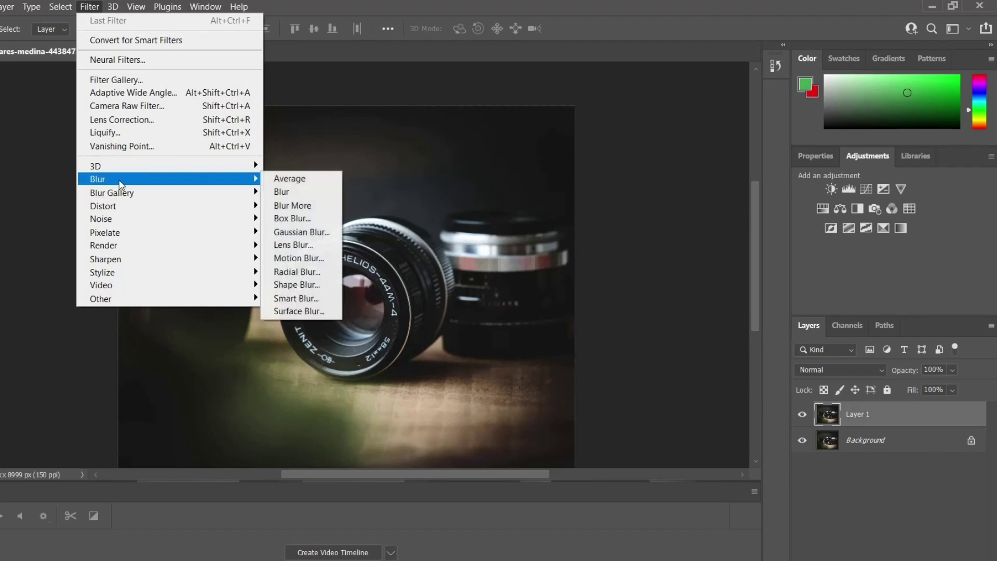
{"action": "left_click", "coordinate": [298, 310]}
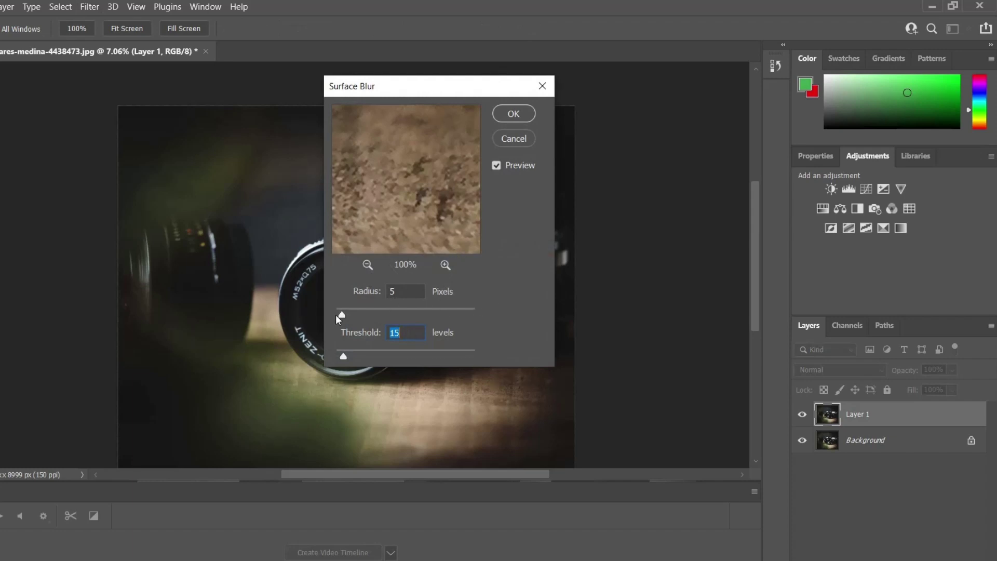
{"action": "left_click_drag", "start_coordinate": [342, 313], "coordinate": [336, 314]}
{"action": "scroll", "coordinate": [382, 318], "scroll_direction": "up", "scroll_amount": 5}
{"action": "key", "text": "shift+Tab"}
{"action": "key", "text": "Up"}
{"action": "key", "text": "Up"}
{"action": "key", "text": "Up"}
{"action": "left_click_drag", "start_coordinate": [373, 359], "coordinate": [371, 357]}
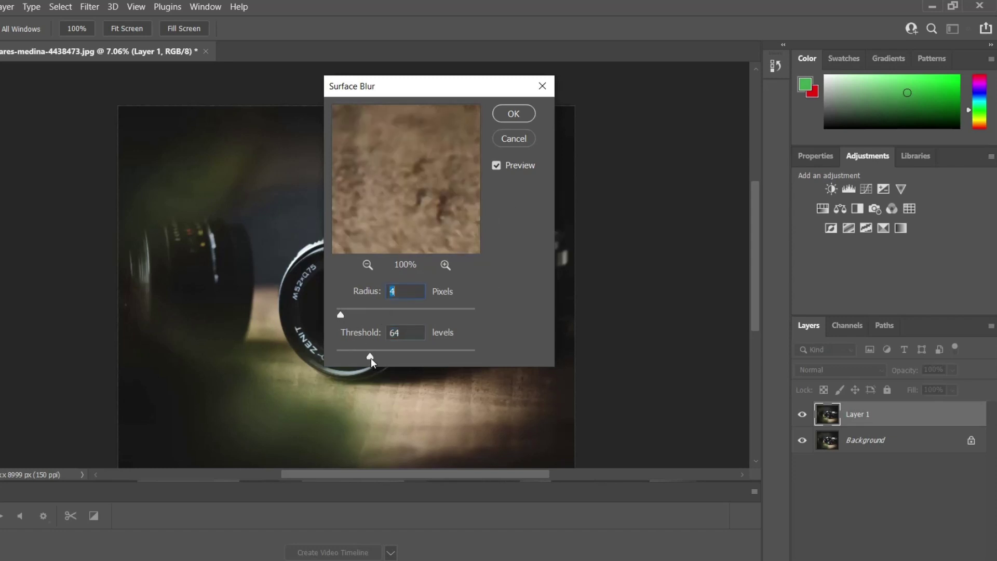
{"action": "left_click", "coordinate": [523, 111]}
Apply Smart Sharpen to Layer 1 at 407% amount, 9.1 px radius and 8% noise reduction
{"action": "left_click", "coordinate": [86, 7]}
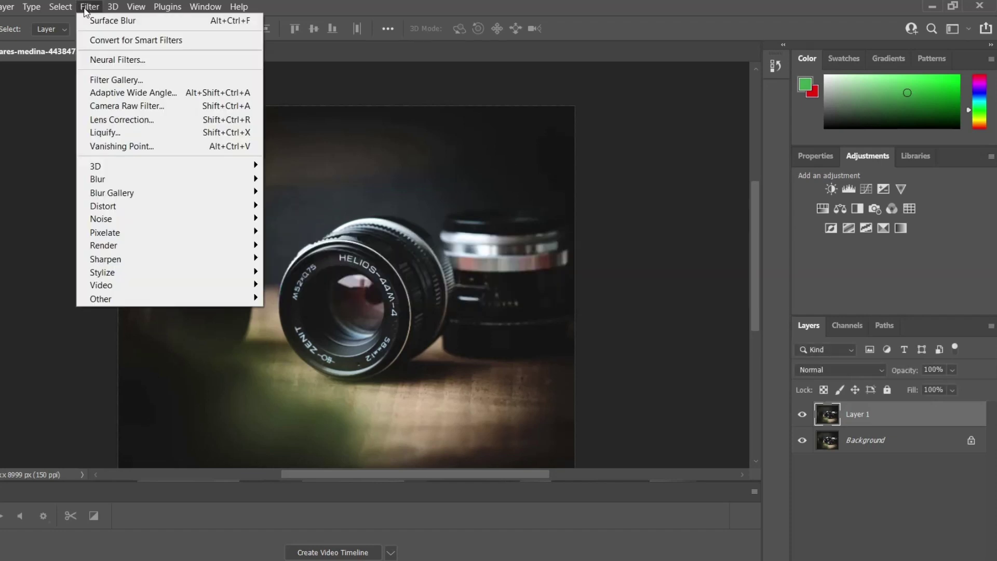
{"action": "mouse_move", "coordinate": [117, 261]}
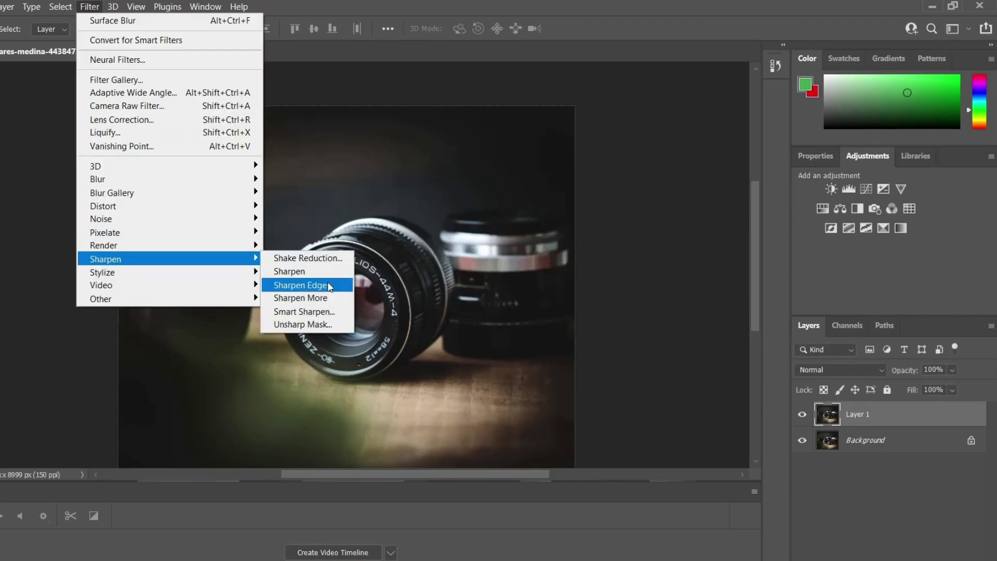
{"action": "left_click", "coordinate": [313, 312]}
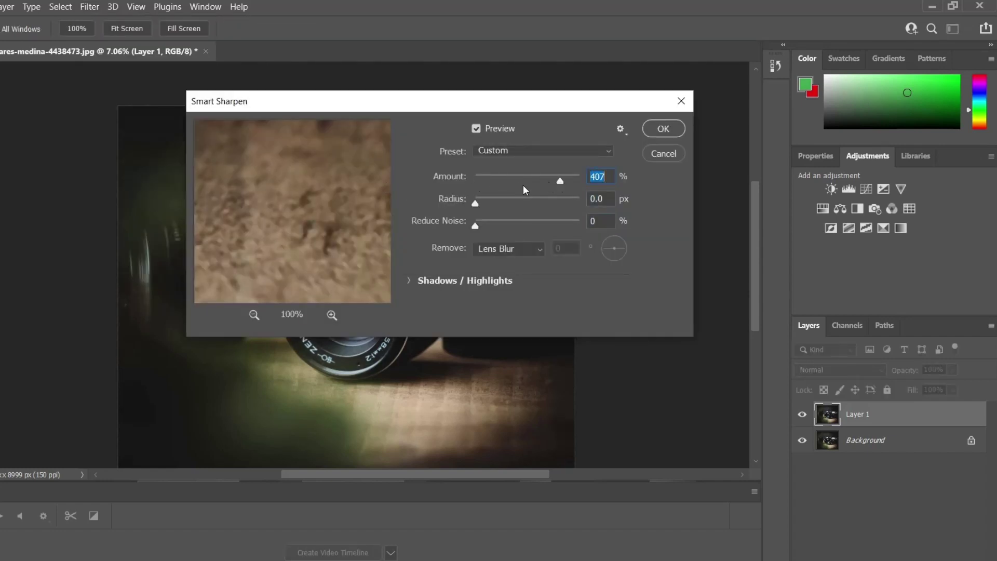
{"action": "left_click_drag", "start_coordinate": [472, 200], "coordinate": [528, 203]}
{"action": "left_click_drag", "start_coordinate": [478, 227], "coordinate": [485, 226]}
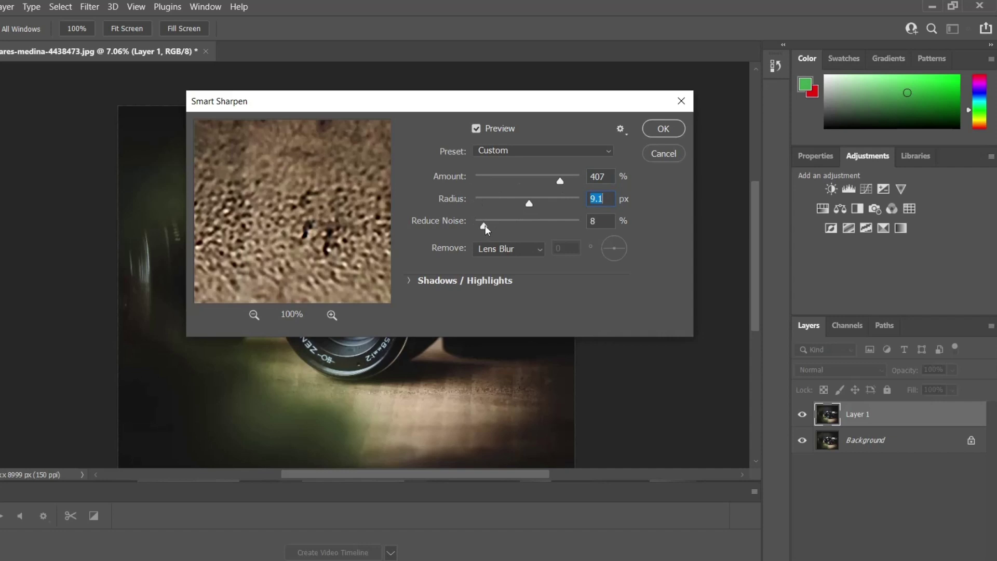
{"action": "key", "text": "Return"}
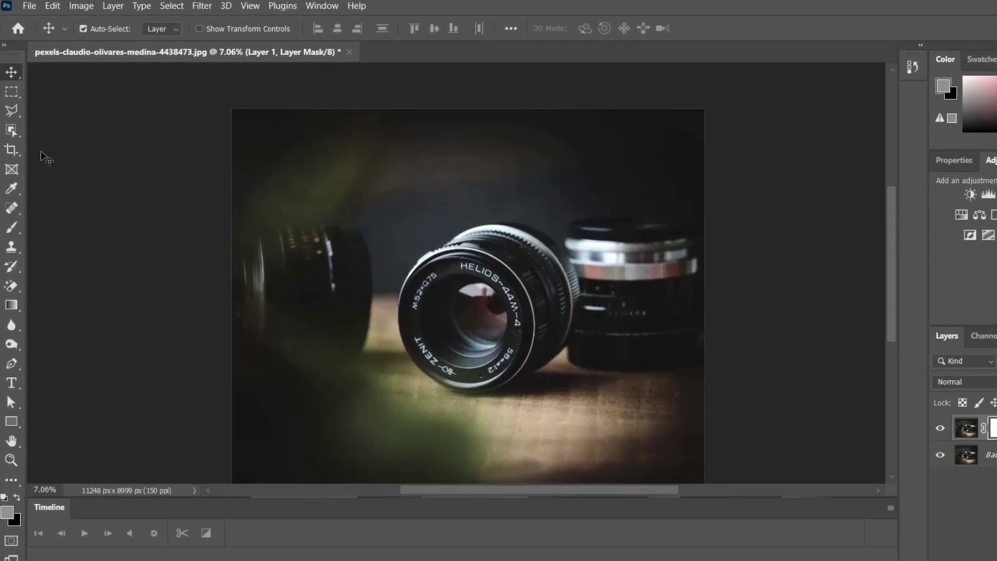
Start saving the edited photo as a copy from the File menu
{"action": "key", "text": "alt+f"}
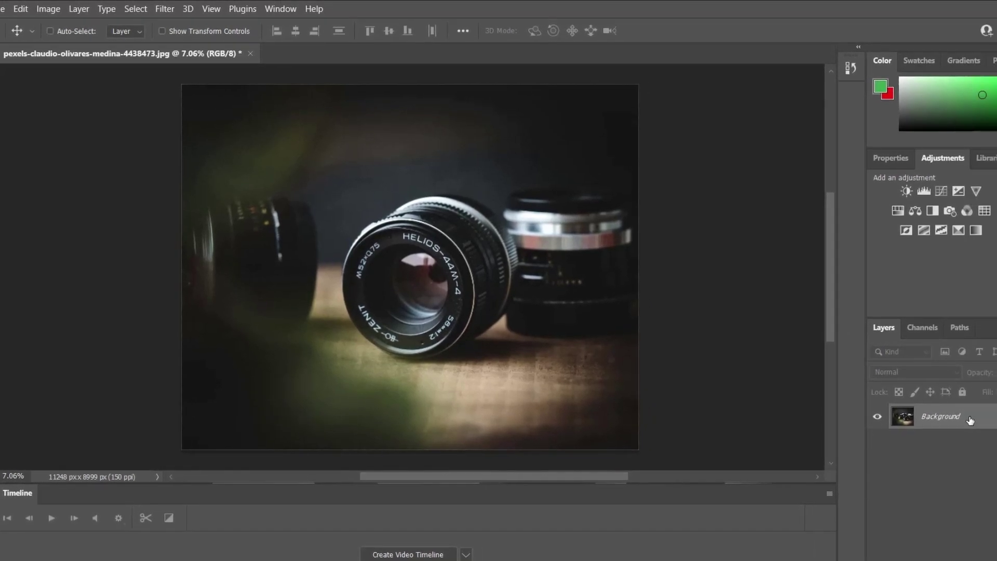
Duplicate the Background layer into Layer 1 and show the Filter > Sharpen submenu
{"action": "key", "text": "ctrl+j"}
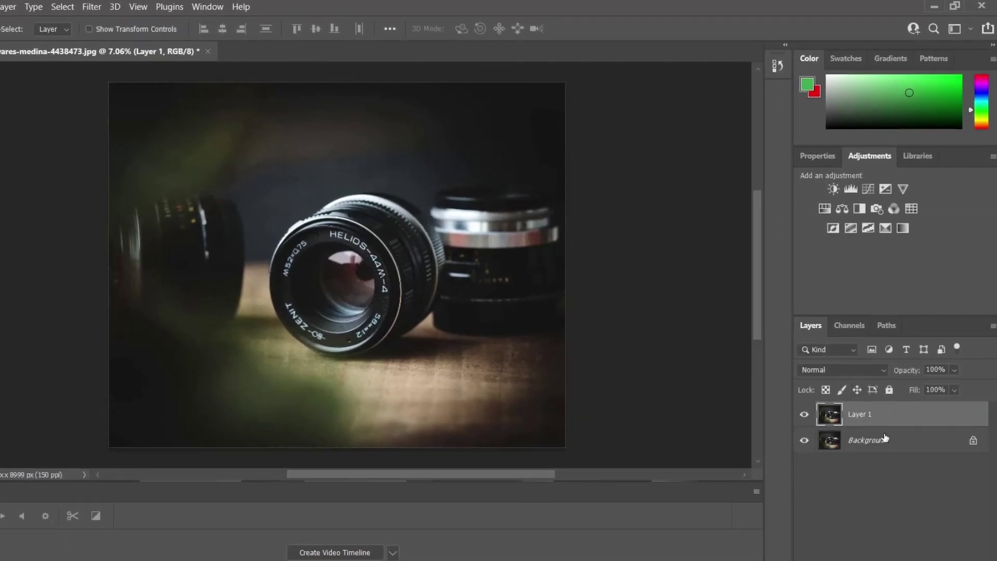
{"action": "left_click", "coordinate": [91, 7]}
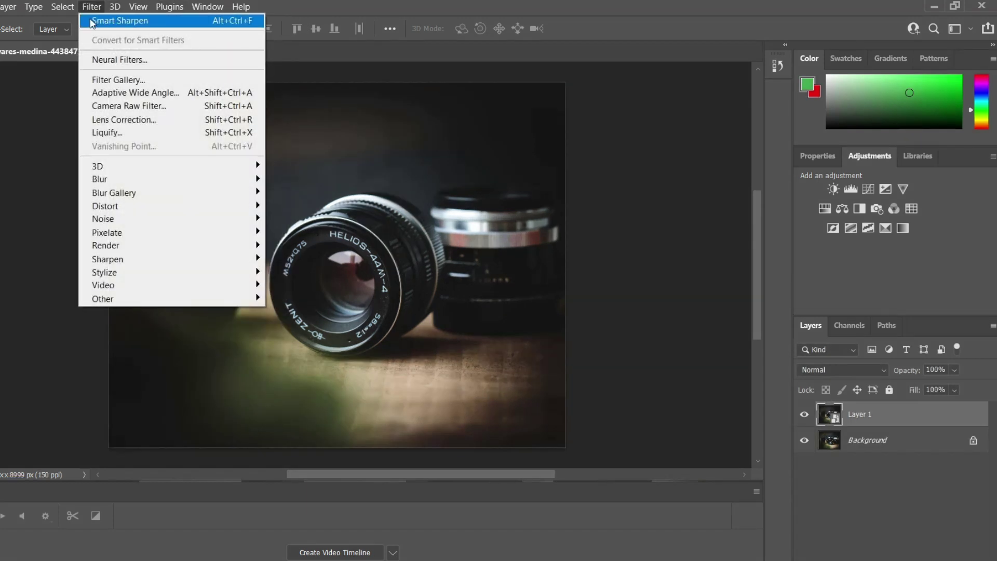
{"action": "mouse_move", "coordinate": [126, 171]}
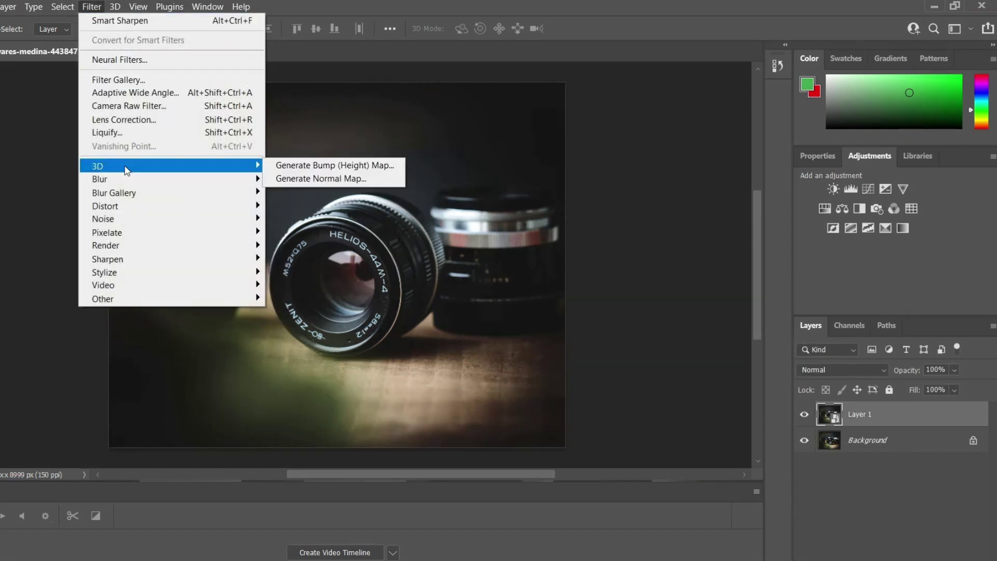
{"action": "mouse_move", "coordinate": [115, 259]}
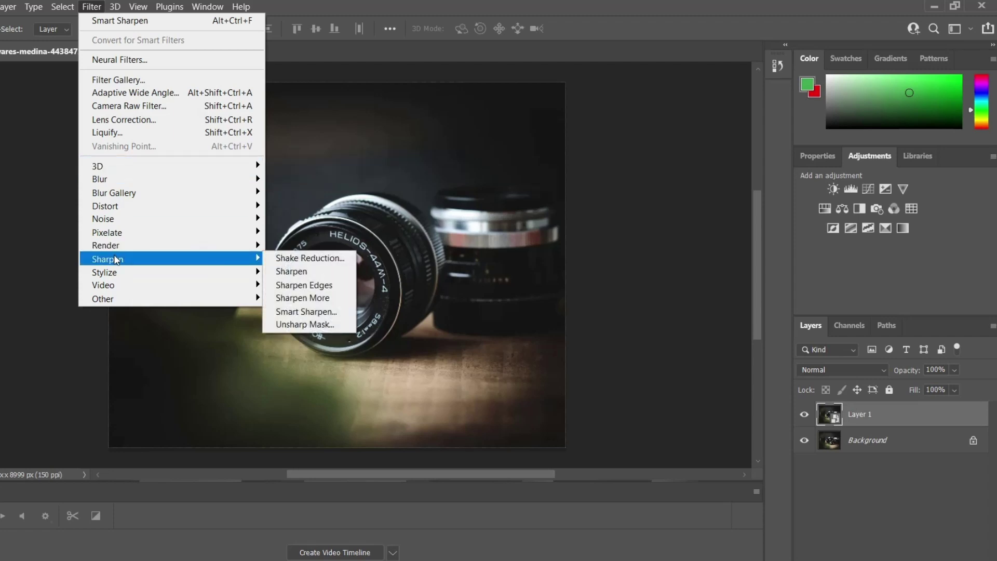
Apply Unsharp Mask with a 2.9-pixel radius and threshold of 10 levels
{"action": "left_click", "coordinate": [312, 325]}
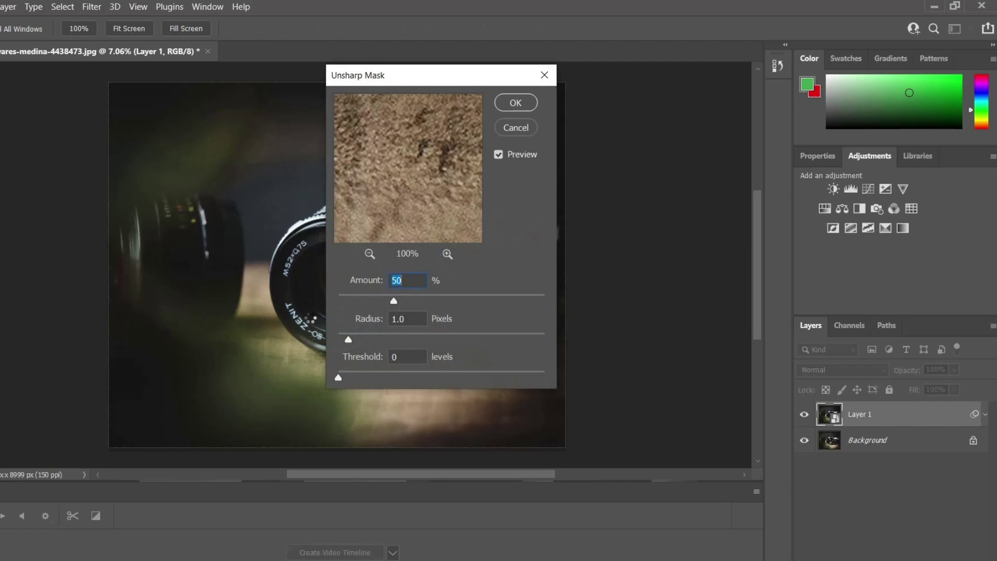
{"action": "left_click_drag", "start_coordinate": [348, 339], "coordinate": [369, 339]}
{"action": "left_click_drag", "start_coordinate": [339, 377], "coordinate": [350, 379]}
{"action": "left_click_drag", "start_coordinate": [393, 301], "coordinate": [436, 301]}
{"action": "key", "text": "Return"}
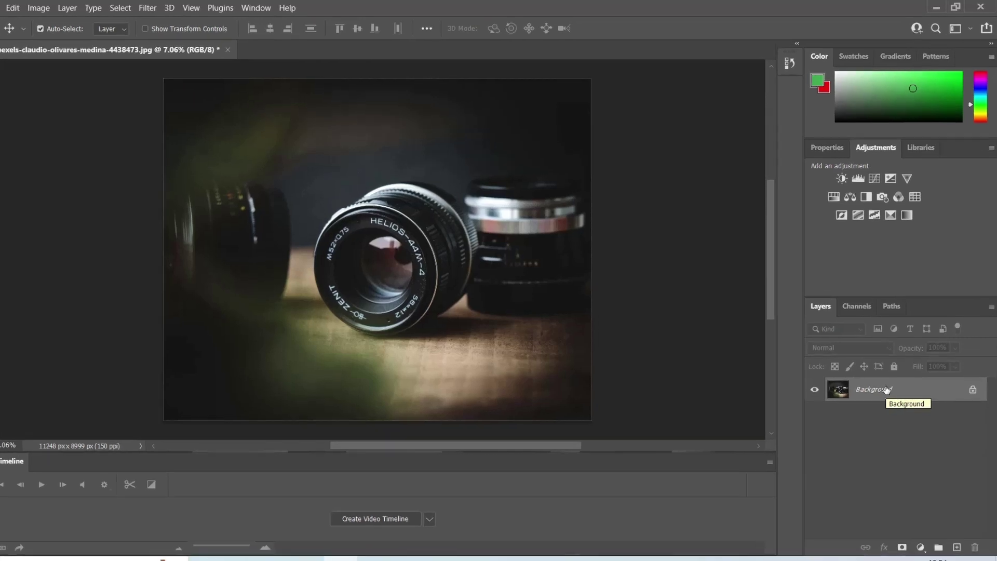
Duplicate the photo layer into Layer 1 and convert the copy to a Smart Object
{"action": "key", "text": "ctrl+j"}
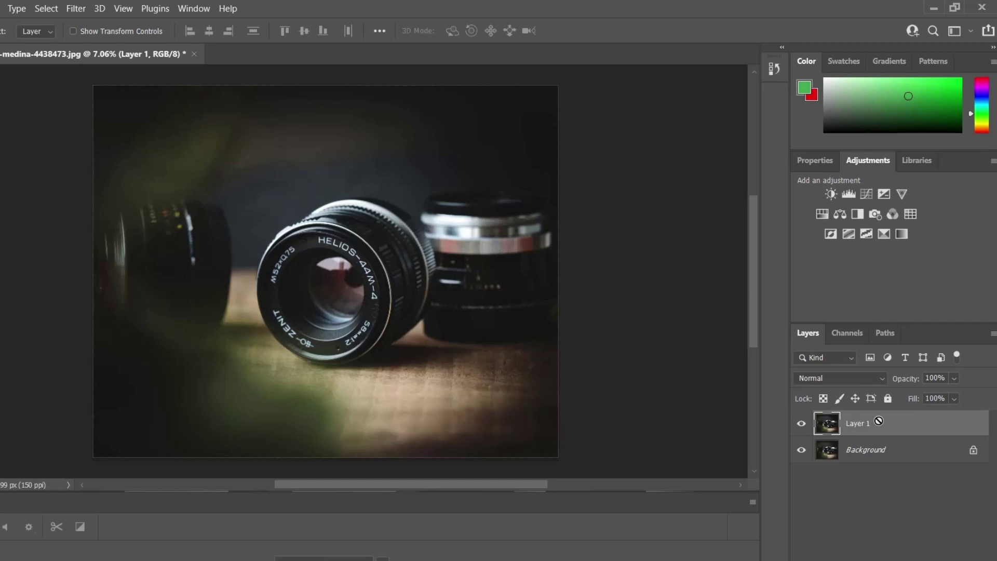
{"action": "right_click", "coordinate": [853, 424]}
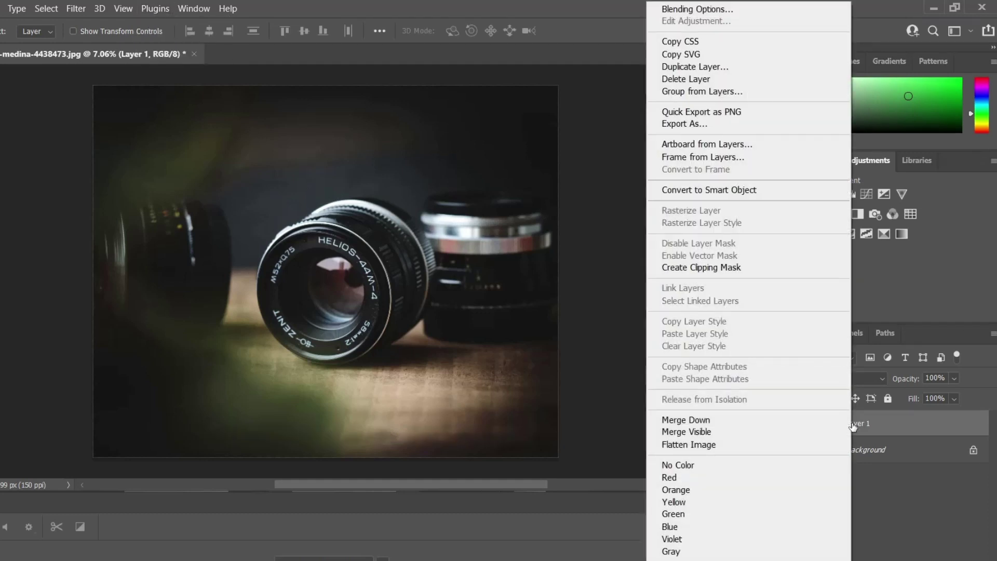
{"action": "left_click", "coordinate": [709, 190]}
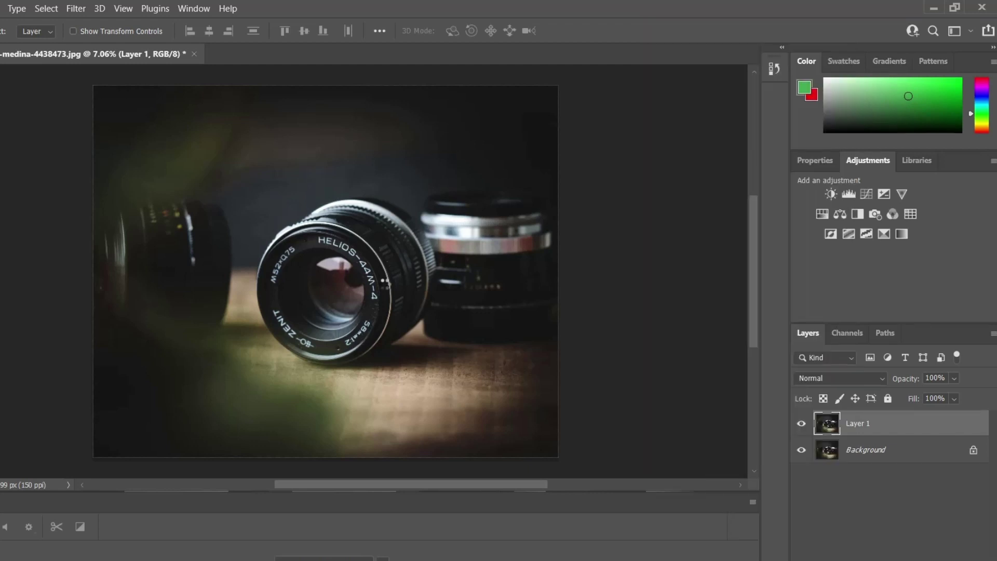
{"action": "left_click", "coordinate": [80, 8]}
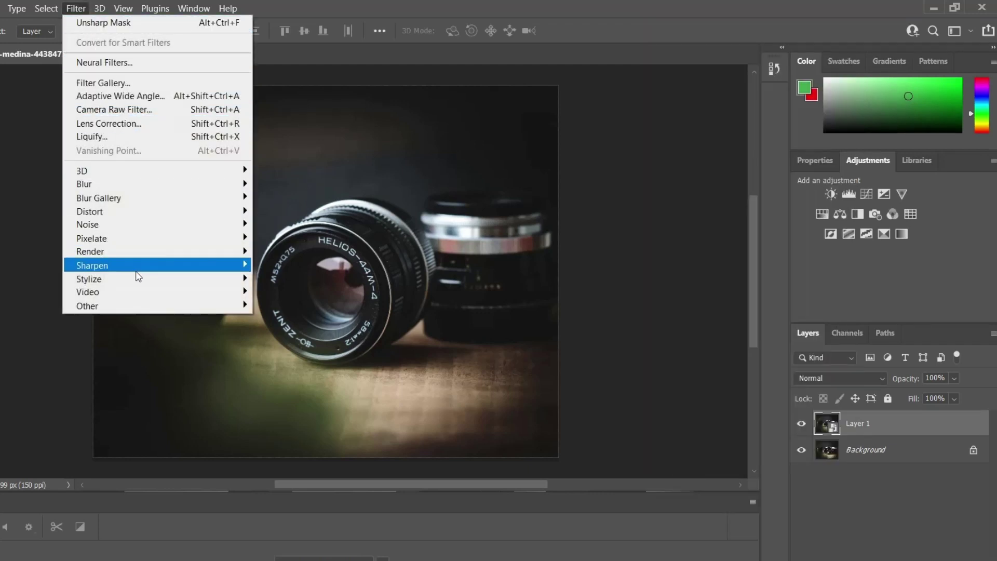
Load the Default Smart Sharpen preset on Layer 1, then set Reduce Noise 2% and Radius 3.8 px
{"action": "mouse_move", "coordinate": [138, 267]}
{"action": "left_click", "coordinate": [292, 319]}
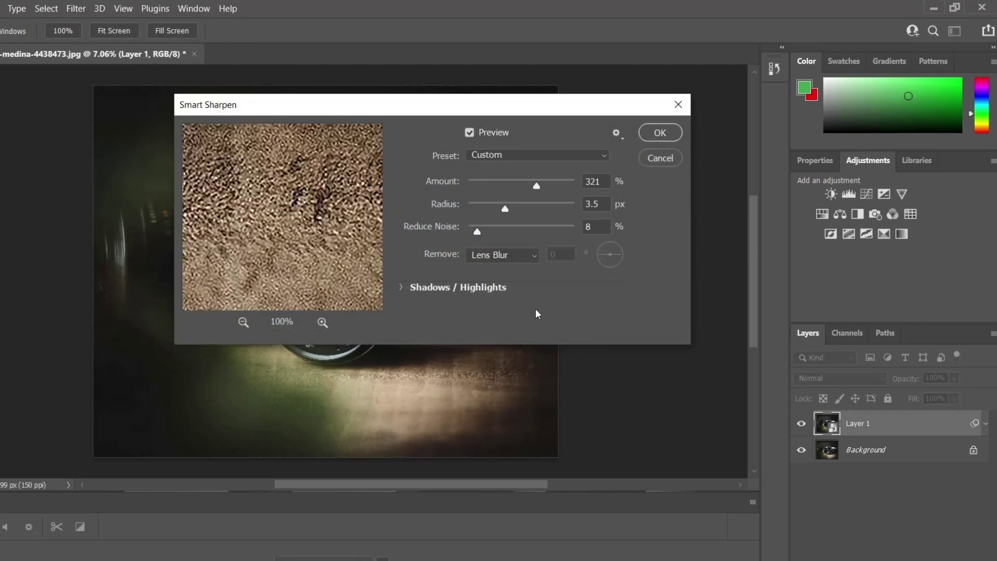
{"action": "left_click", "coordinate": [524, 154]}
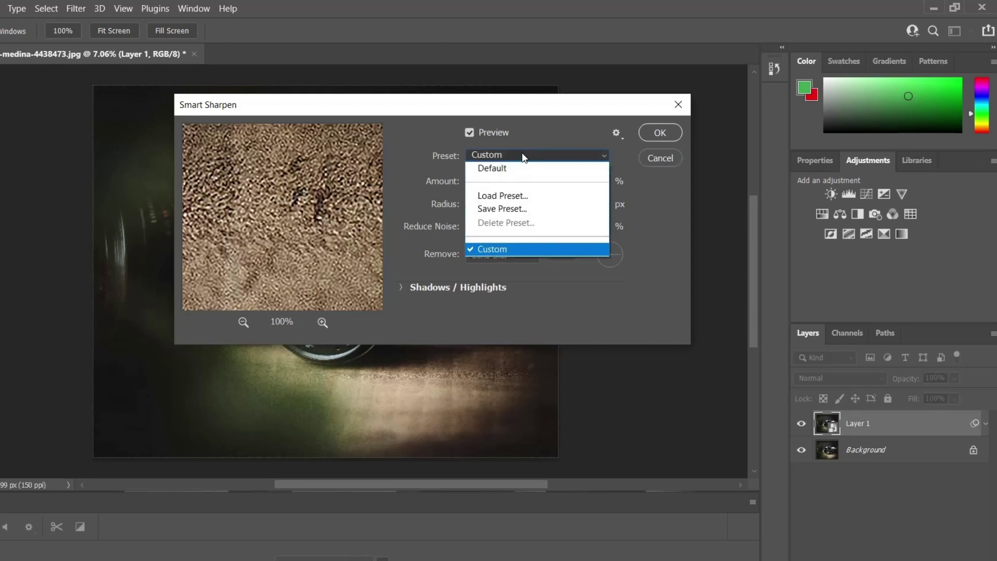
{"action": "left_click", "coordinate": [518, 166]}
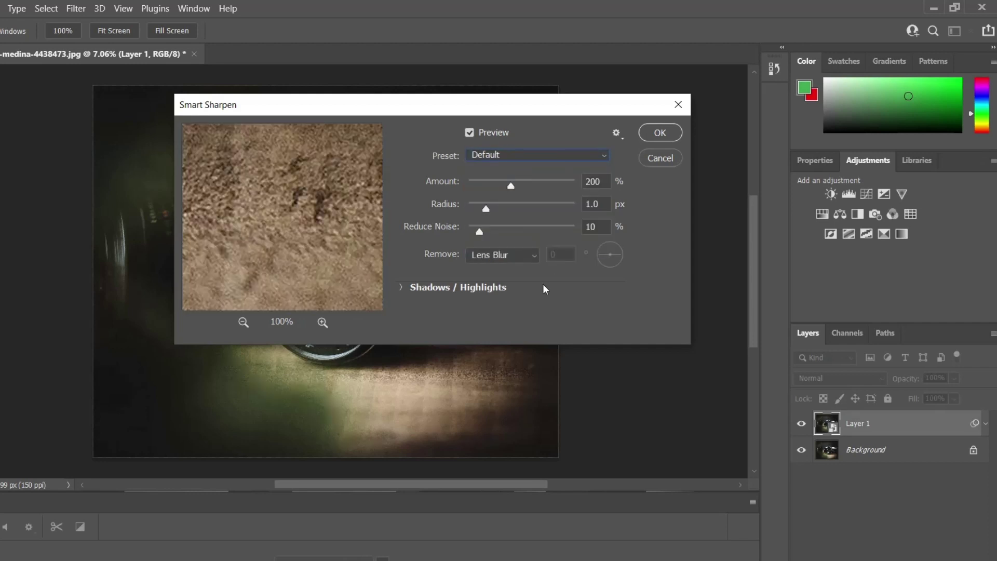
{"action": "left_click_drag", "start_coordinate": [478, 231], "coordinate": [472, 232]}
{"action": "left_click_drag", "start_coordinate": [472, 232], "coordinate": [506, 211]}
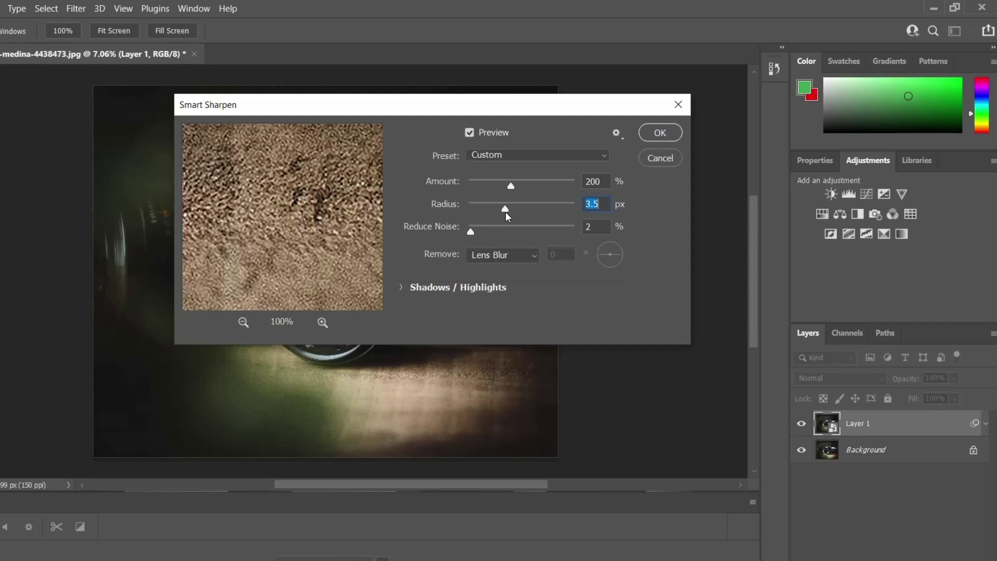
{"action": "left_click_drag", "start_coordinate": [505, 210], "coordinate": [509, 210]}
{"action": "left_click", "coordinate": [403, 287]}
Set the Smart Sharpen Shadows Fade Amount to 5%
{"action": "left_click_drag", "start_coordinate": [469, 315], "coordinate": [472, 318]}
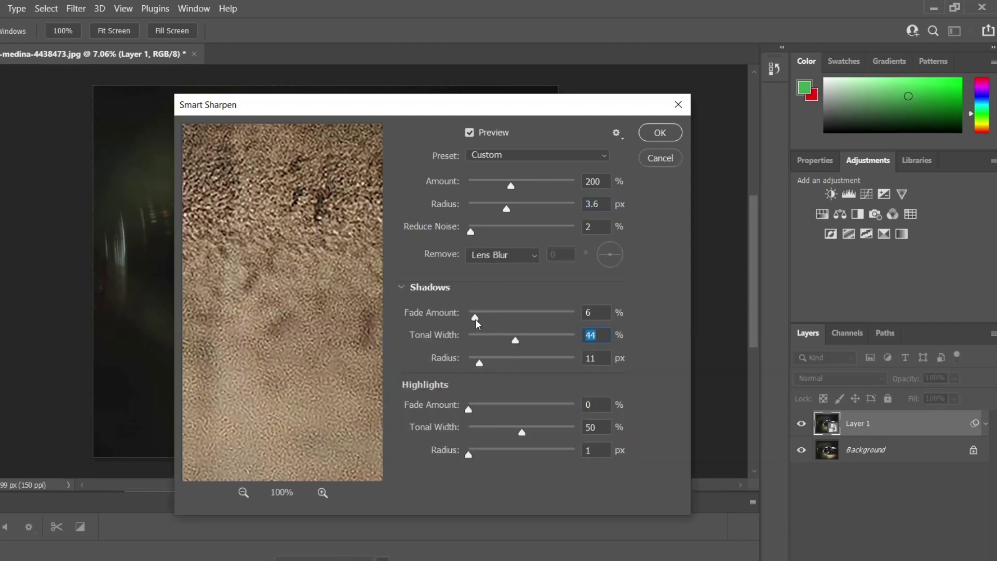
{"action": "left_click_drag", "start_coordinate": [475, 319], "coordinate": [473, 320]}
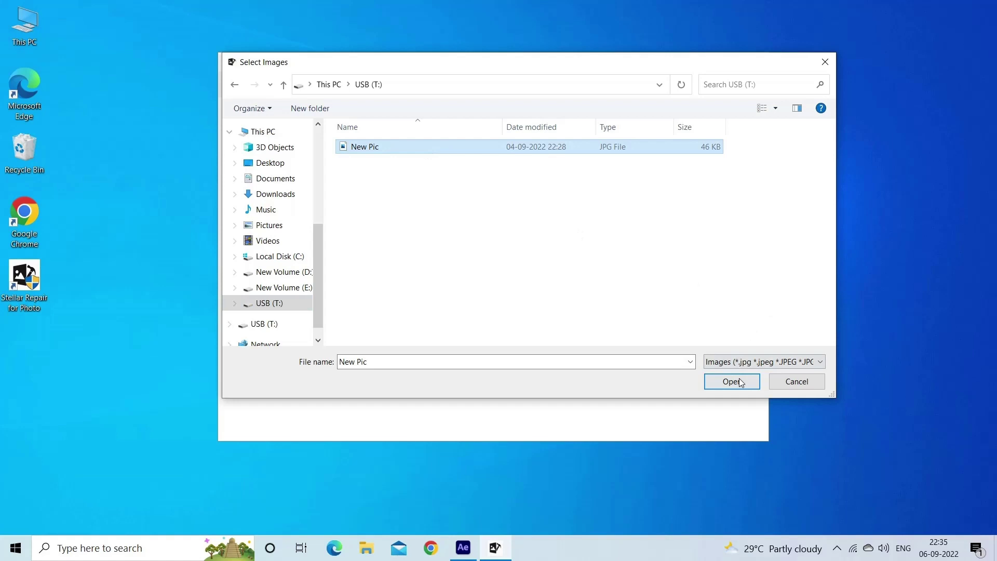
Add New Pic.jpg to the repair list, repair it, and confirm Repair Complete
{"action": "left_click", "coordinate": [732, 381]}
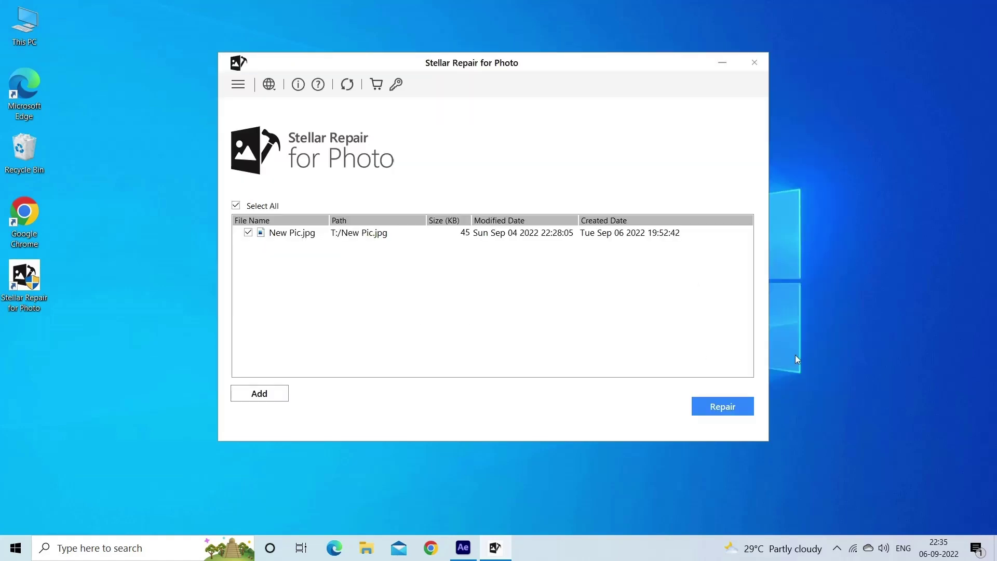
{"action": "left_click", "coordinate": [725, 407]}
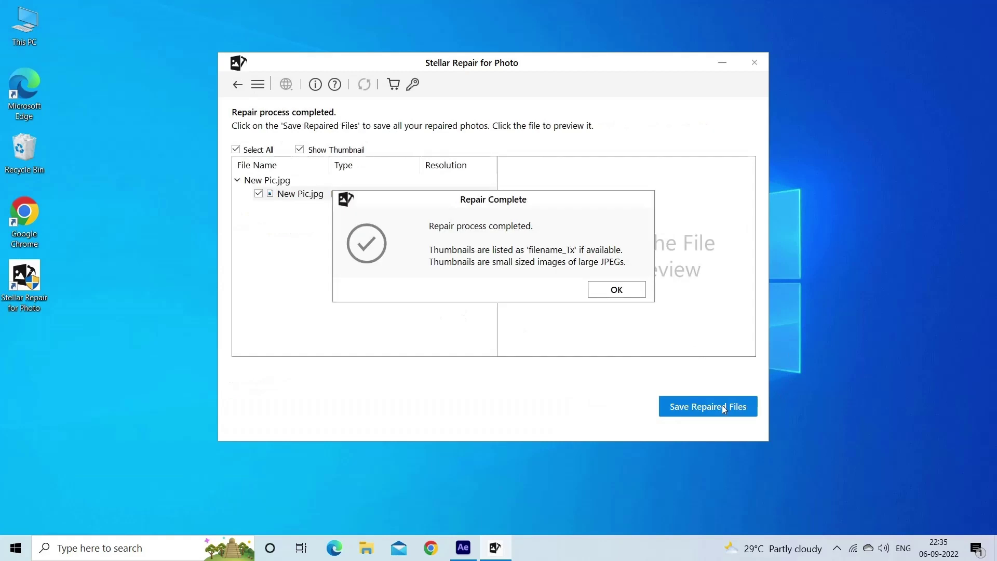
{"action": "left_click", "coordinate": [634, 291]}
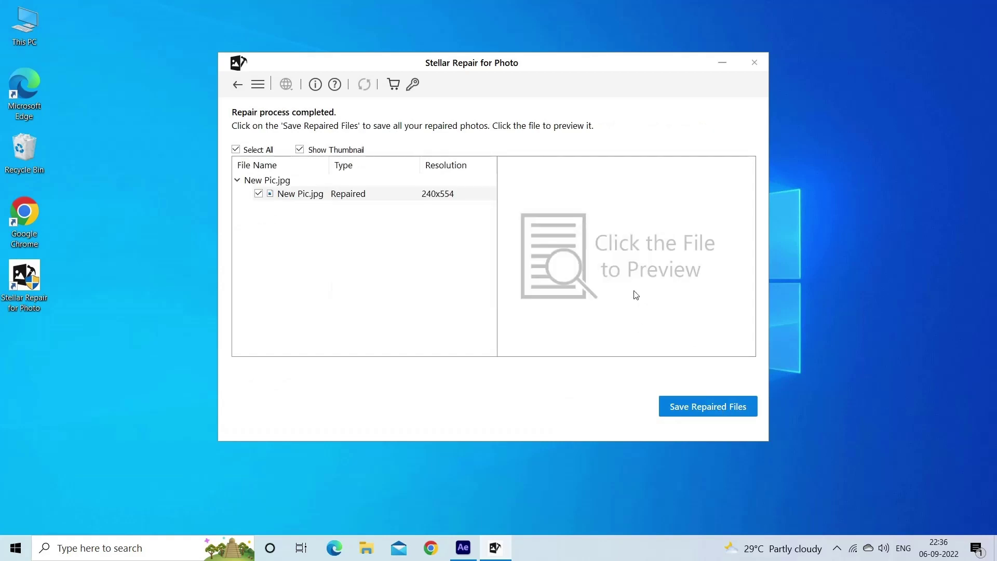